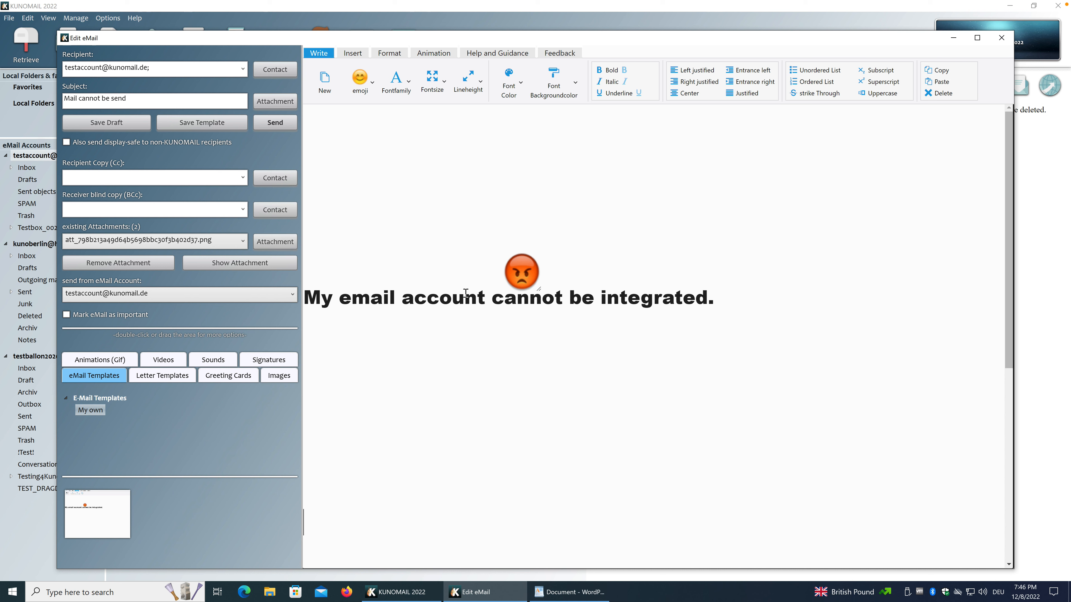
- Open KUNOMAIL's eMail account management and load the first existing account's settings in an enlarged dialog
scroll(469, 296, "down", 6)
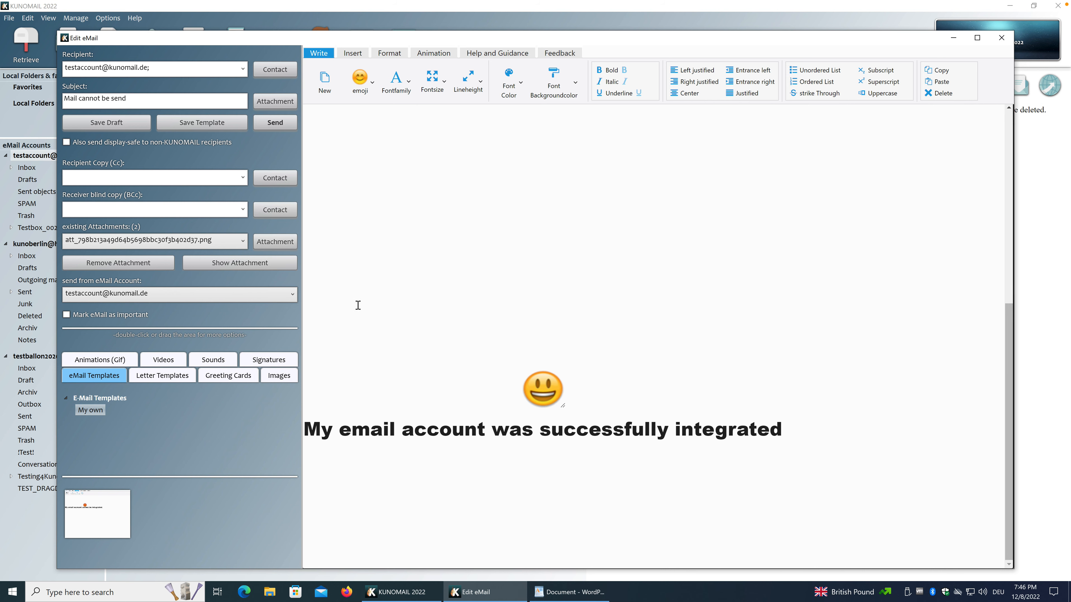
left_click(414, 593)
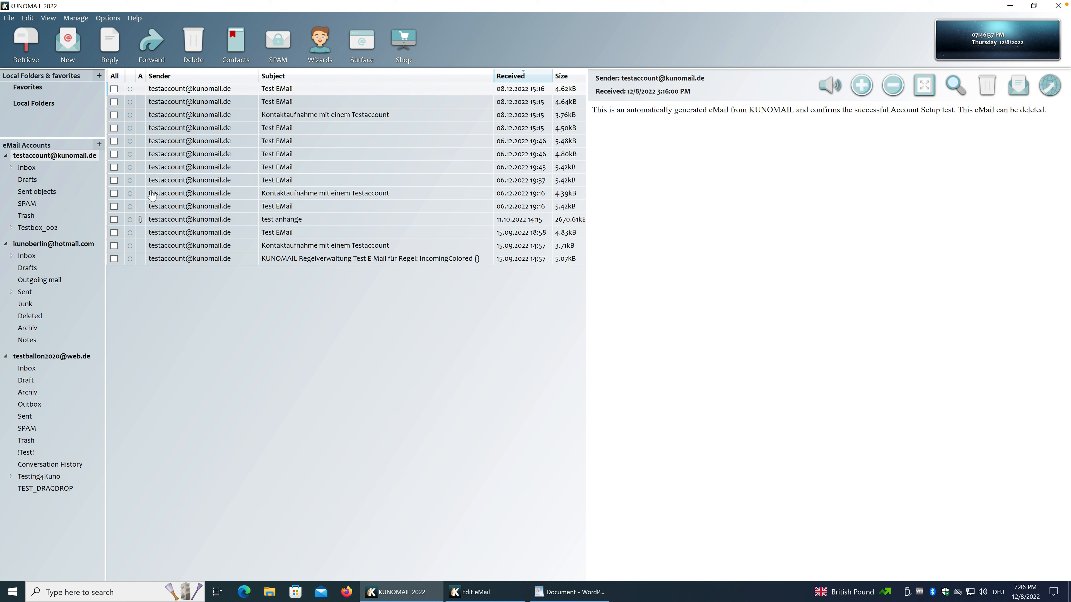
left_click(80, 19)
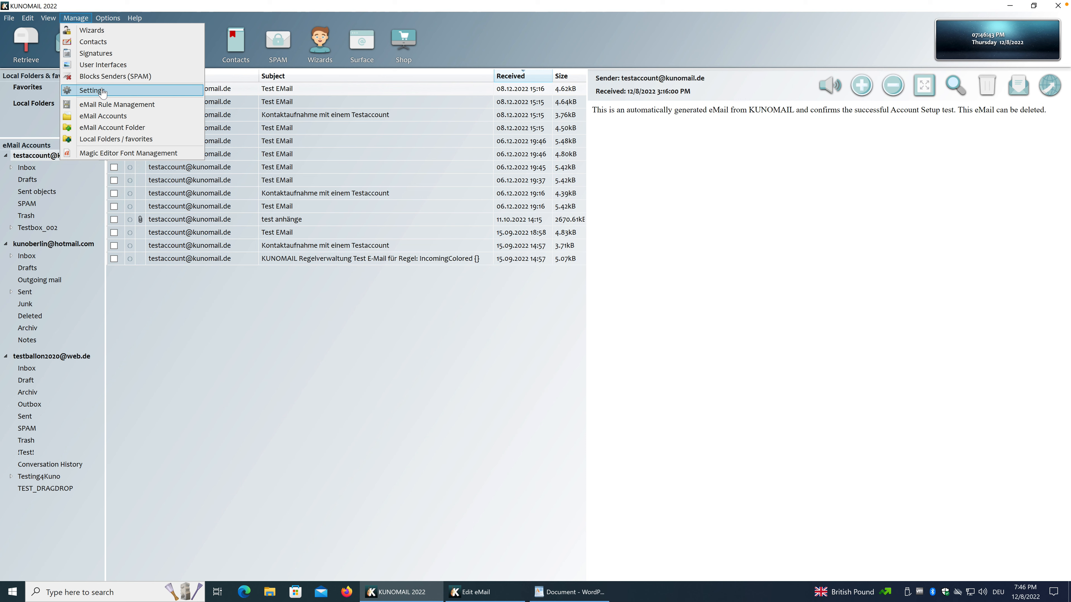
left_click(103, 116)
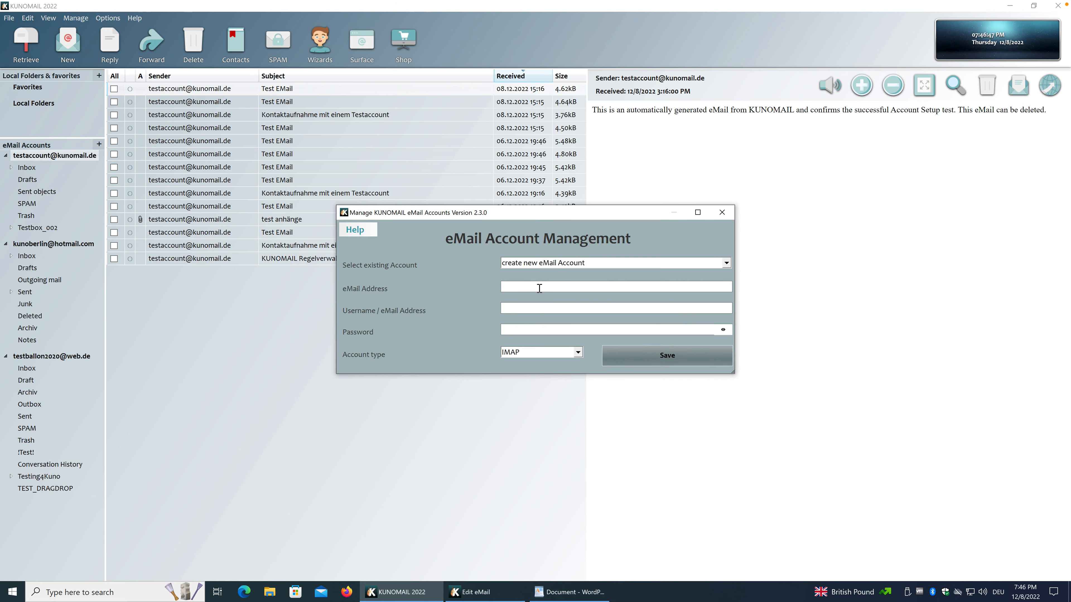
left_click(567, 263)
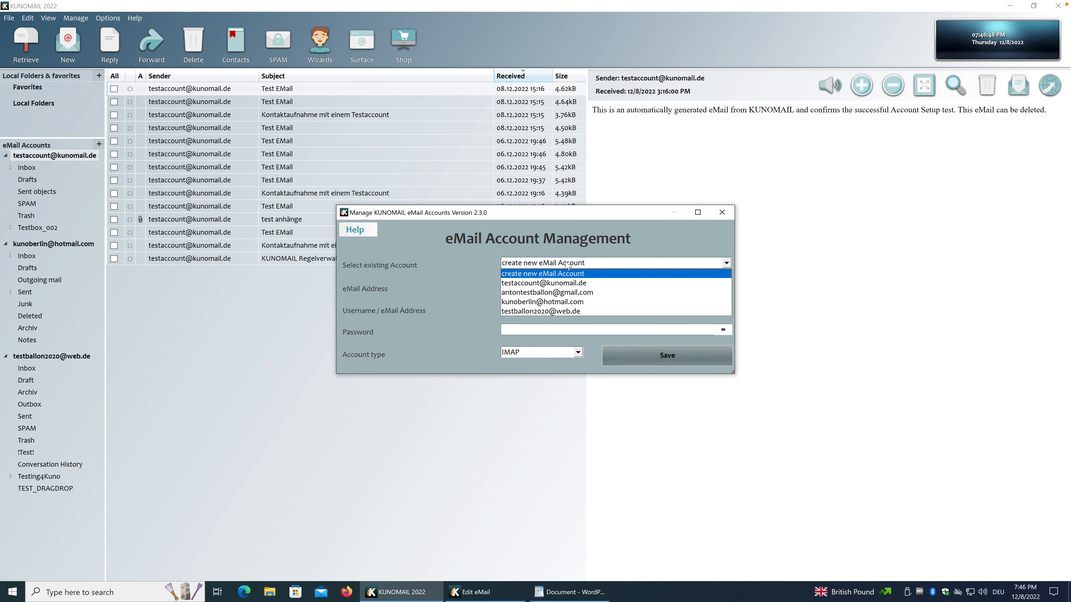
left_click(572, 282)
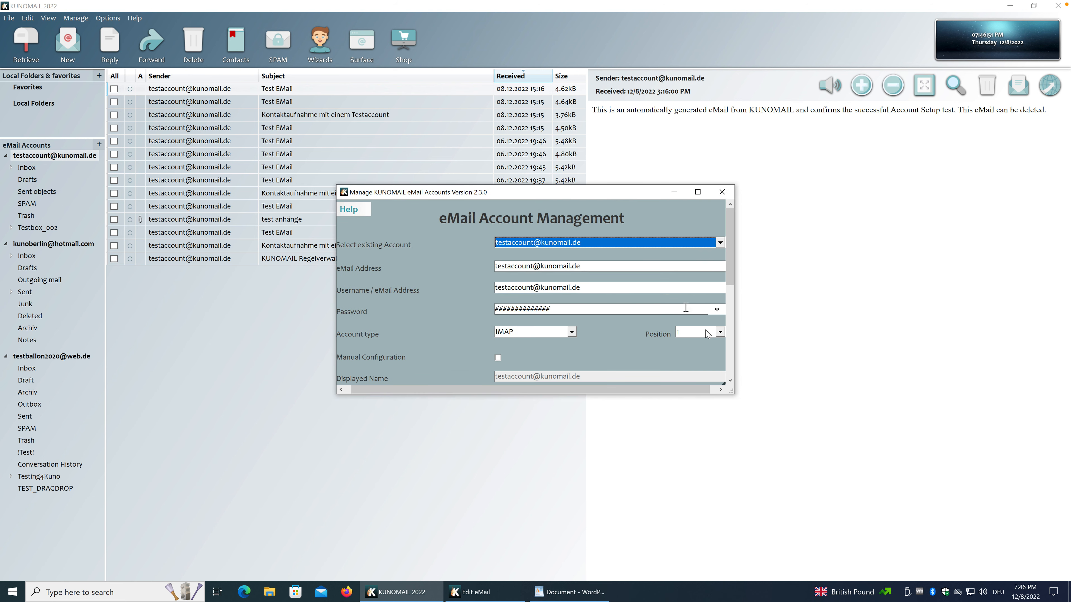
left_click_drag(731, 392, 736, 548)
left_click_drag(629, 199, 602, 116)
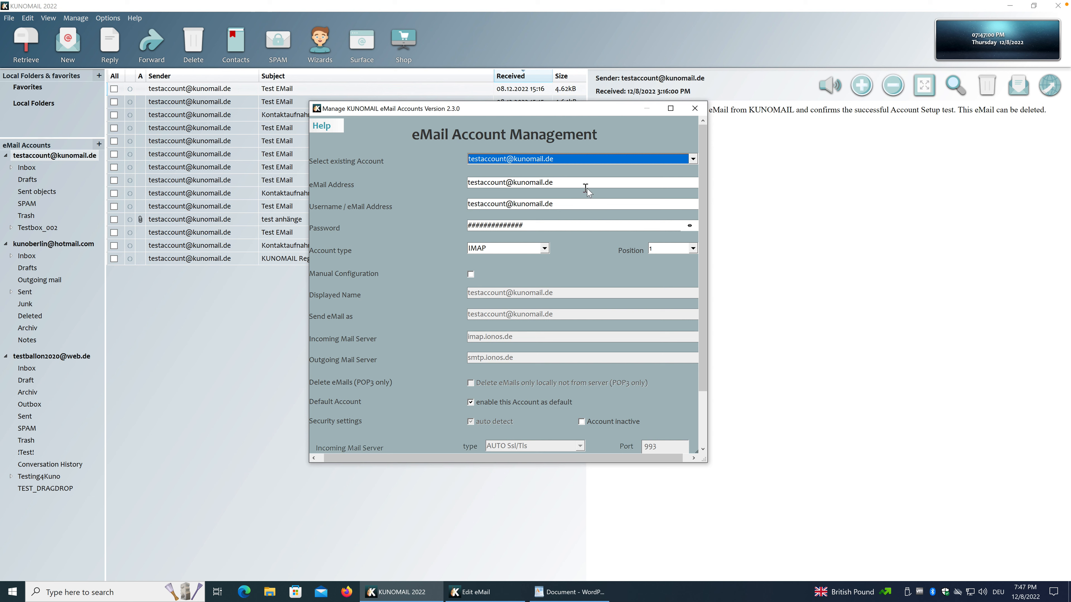
- Reveal the account password, remove its final character and save the account
left_click(689, 225)
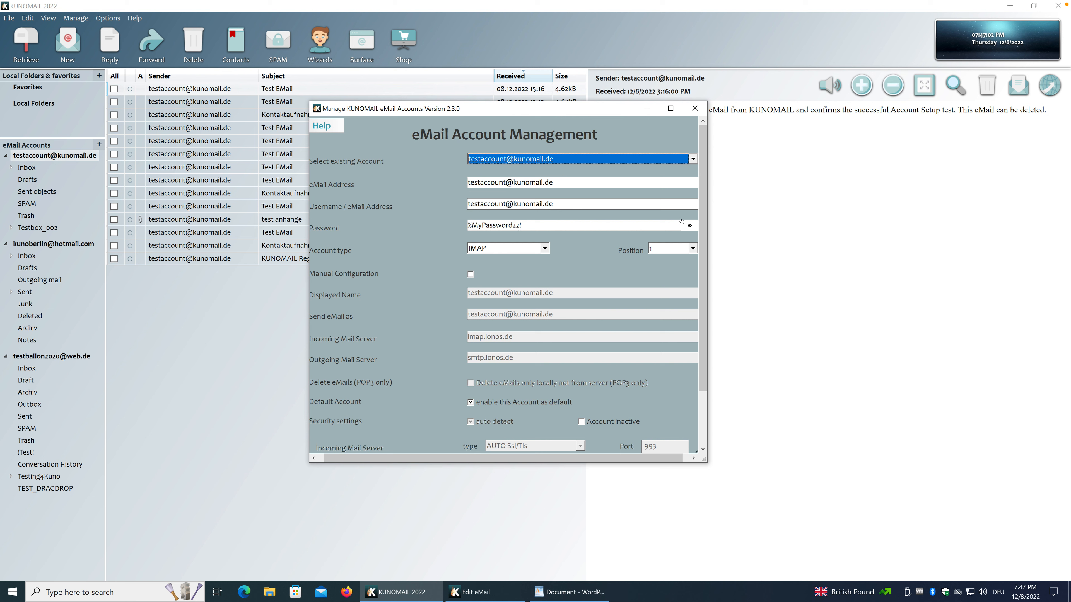
left_click(548, 225)
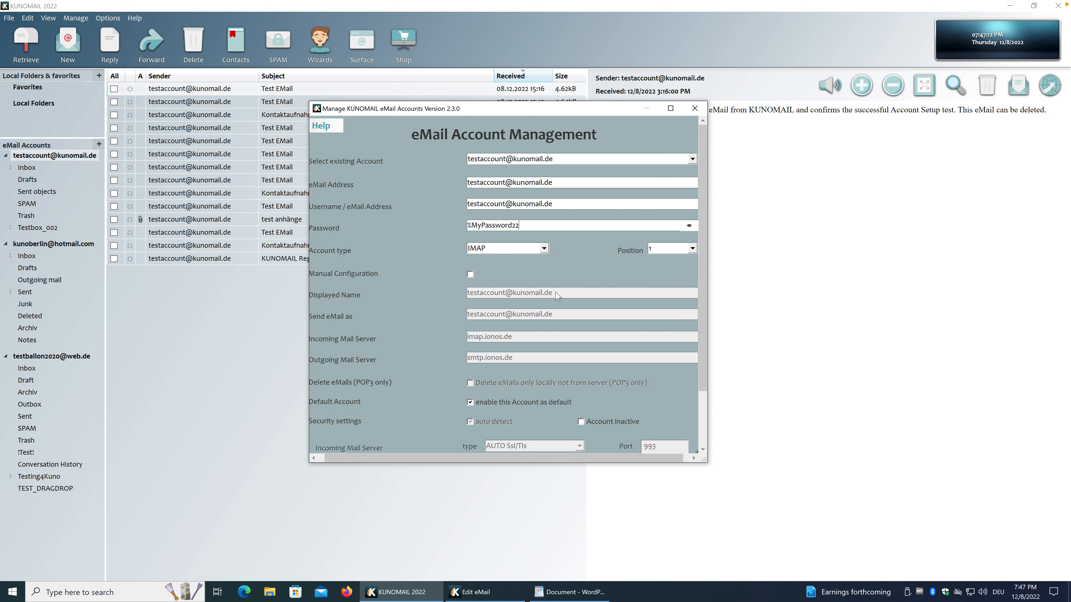
scroll(586, 348, "down", 2)
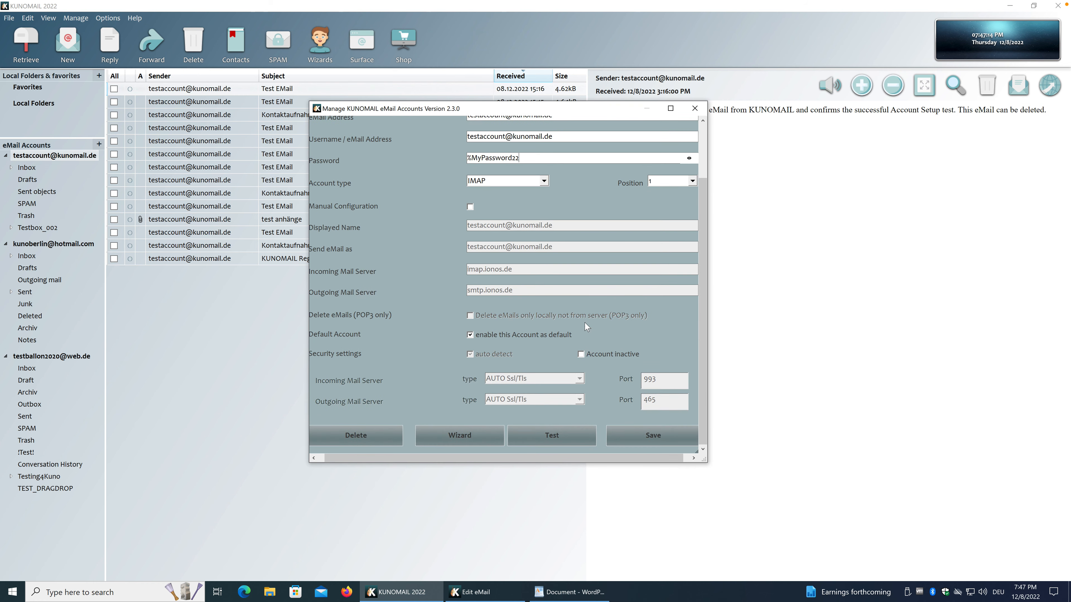
left_click(661, 435)
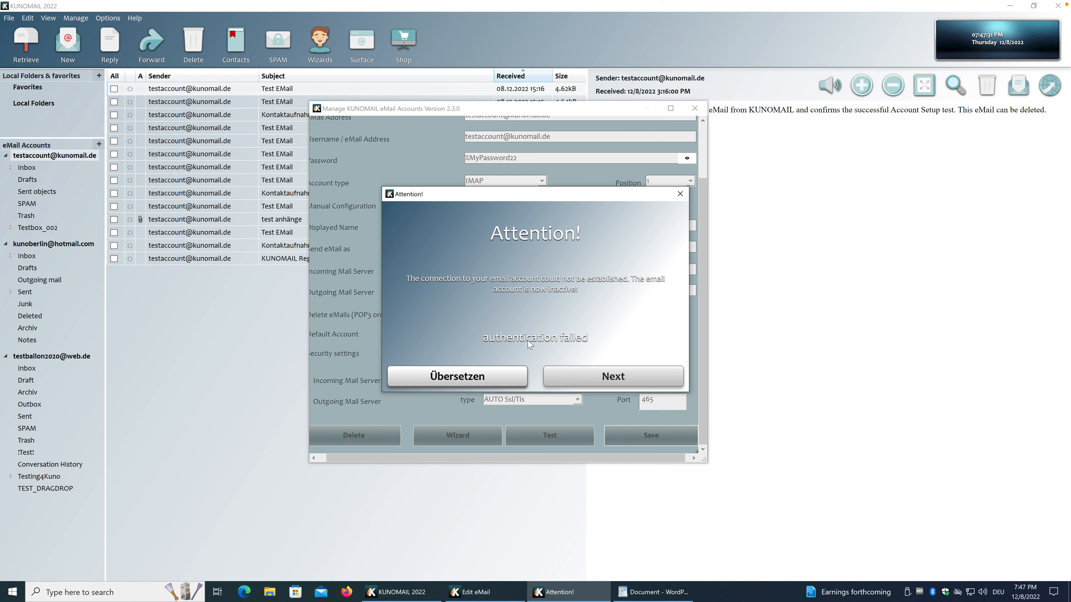
- Translate the account error message in the browser with French as the target language, and dismiss the error dialog
left_click_drag(534, 195, 492, 166)
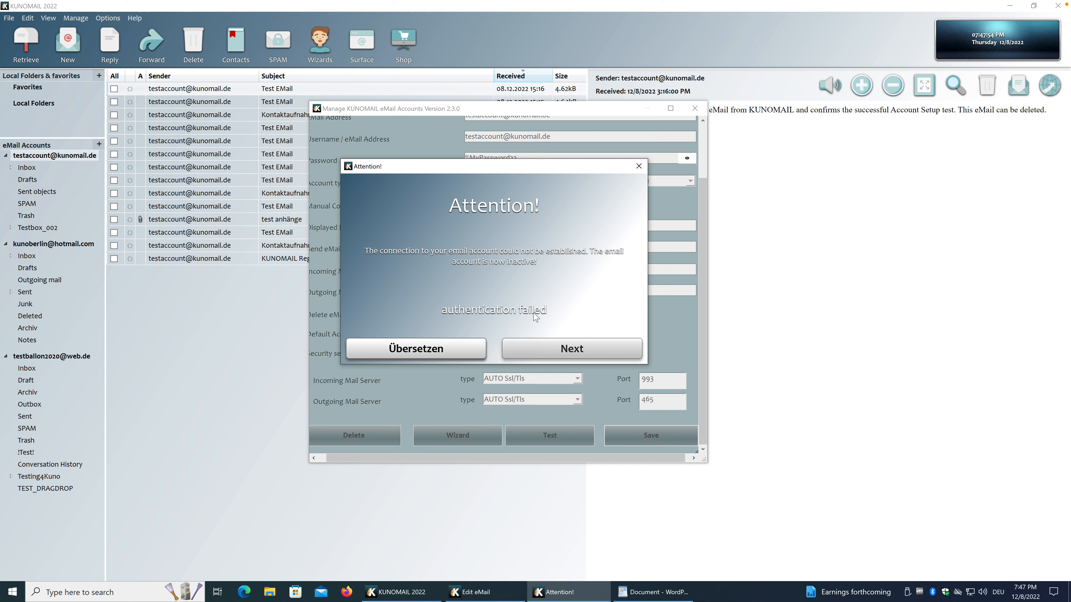
left_click(419, 353)
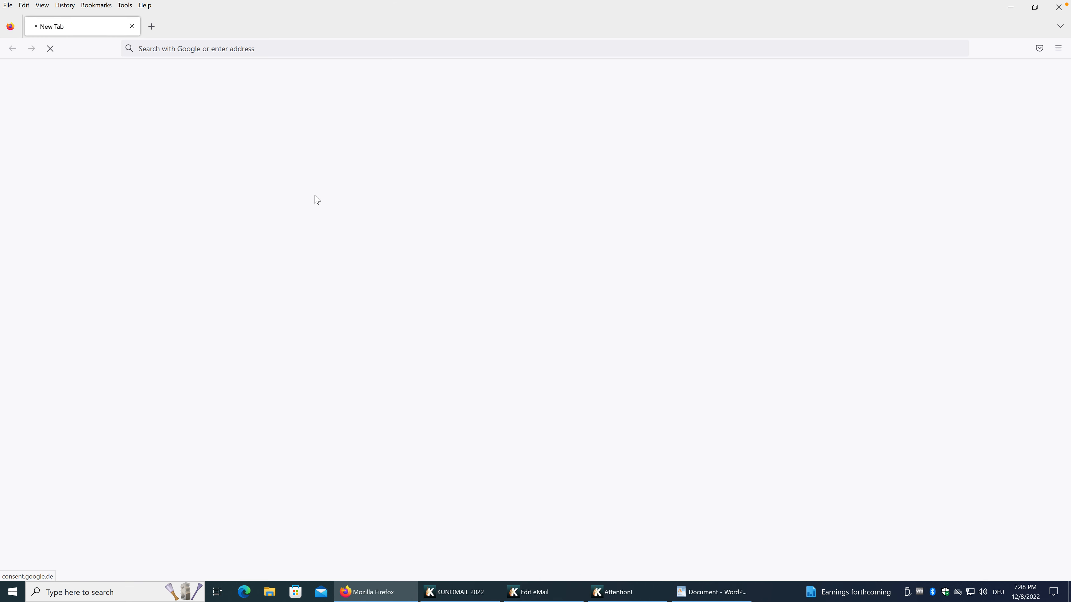
left_click(497, 499)
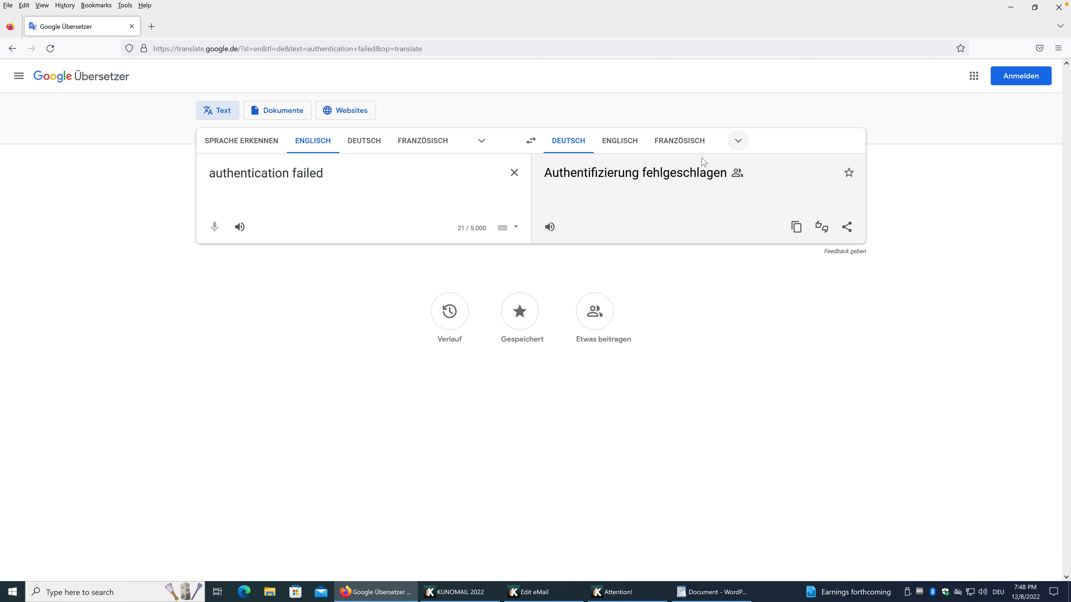
left_click(687, 145)
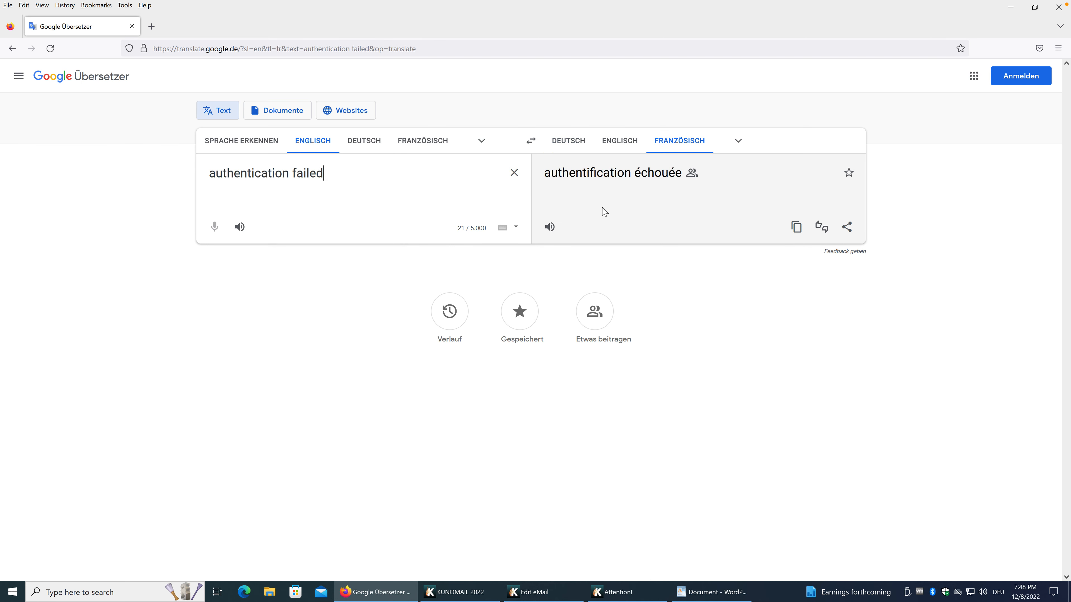
left_click(1010, 7)
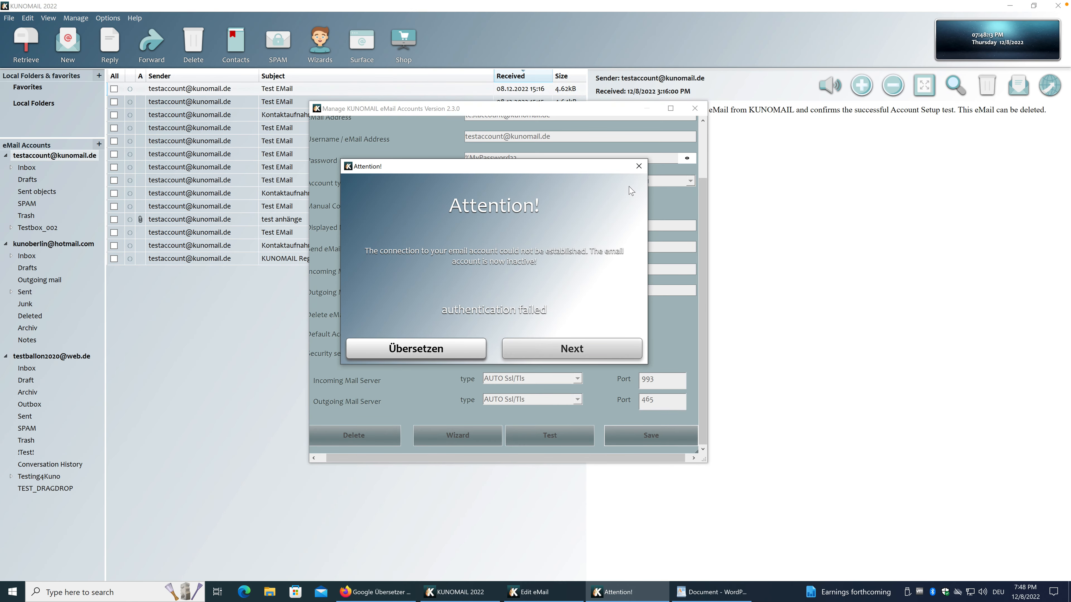
left_click(639, 166)
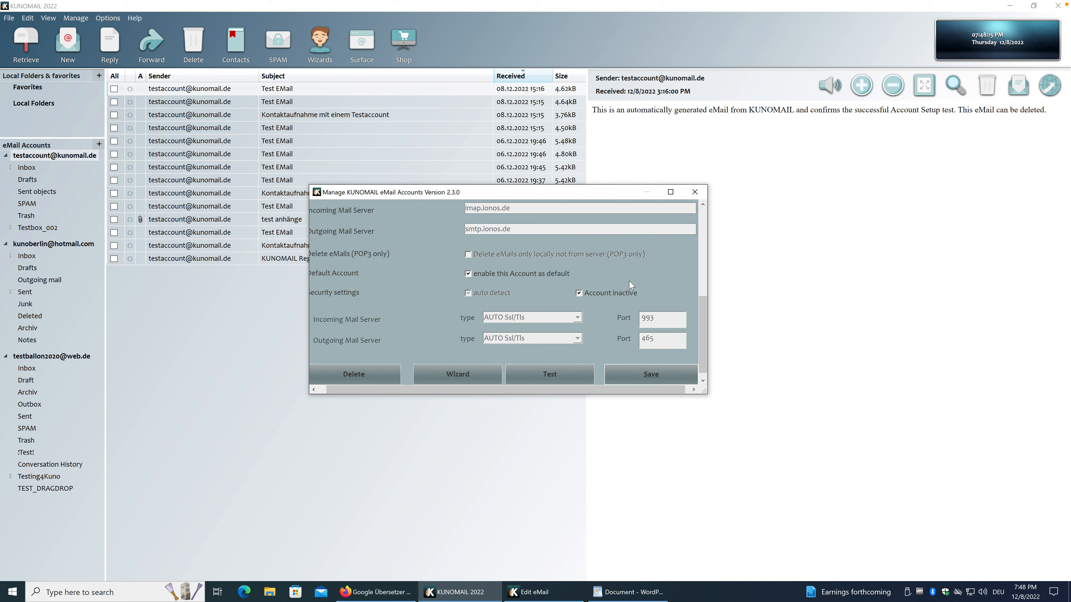
- Restore the final character in the account's password field and clear the Account inactive option
left_click_drag(703, 315, 701, 363)
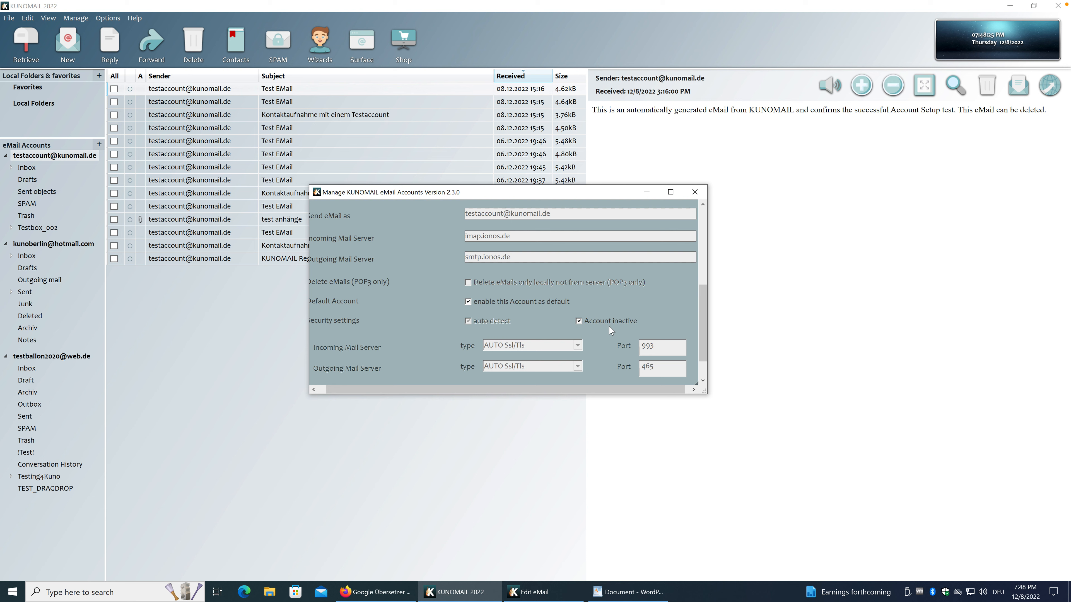
scroll(611, 330, "up", 1)
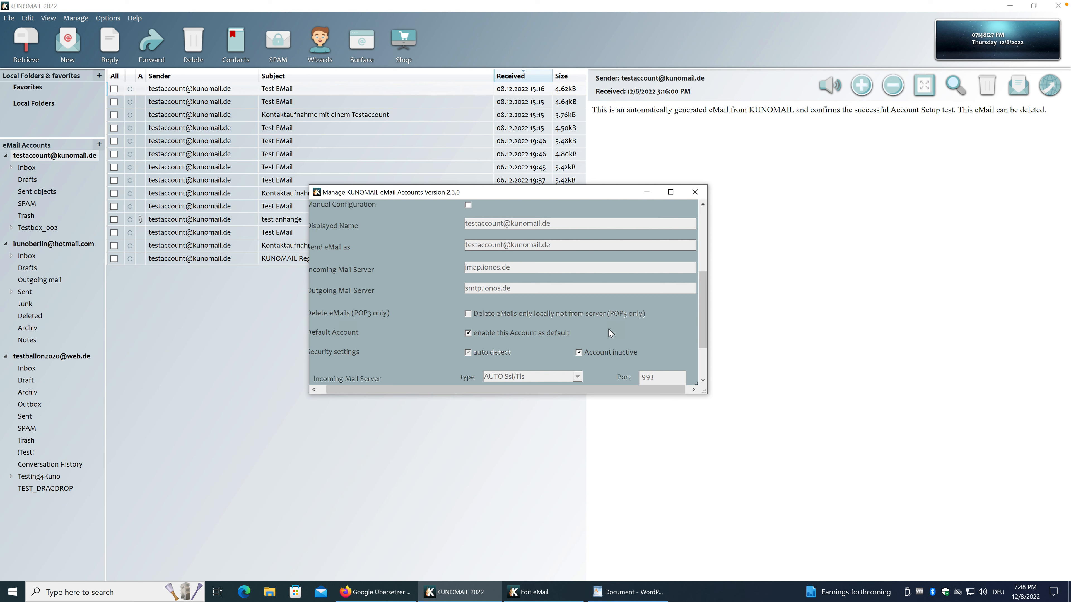
scroll(609, 330, "up", 3)
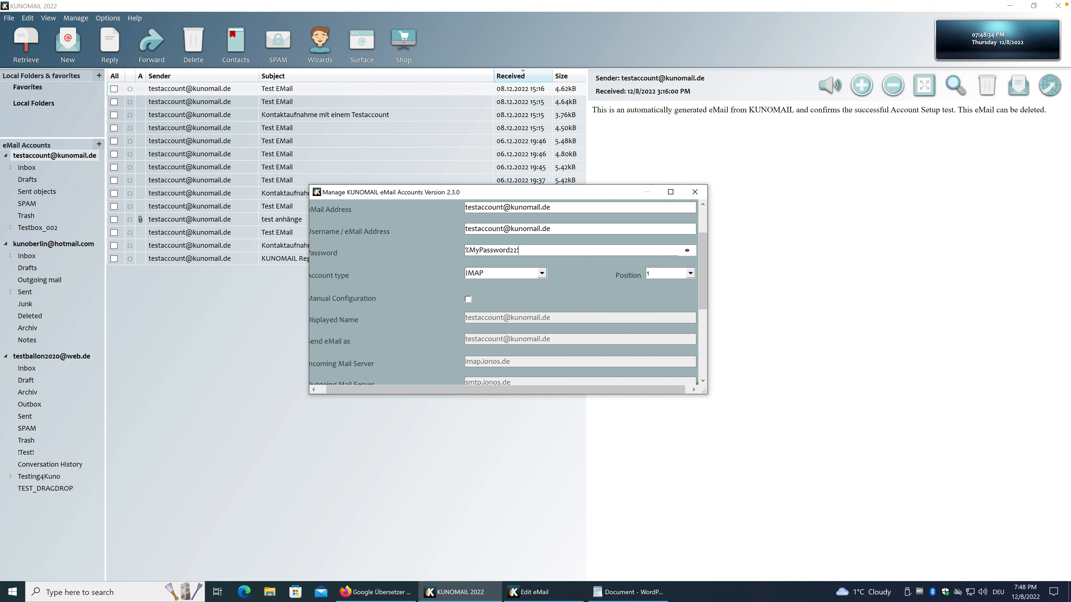
left_click_drag(700, 282, 700, 336)
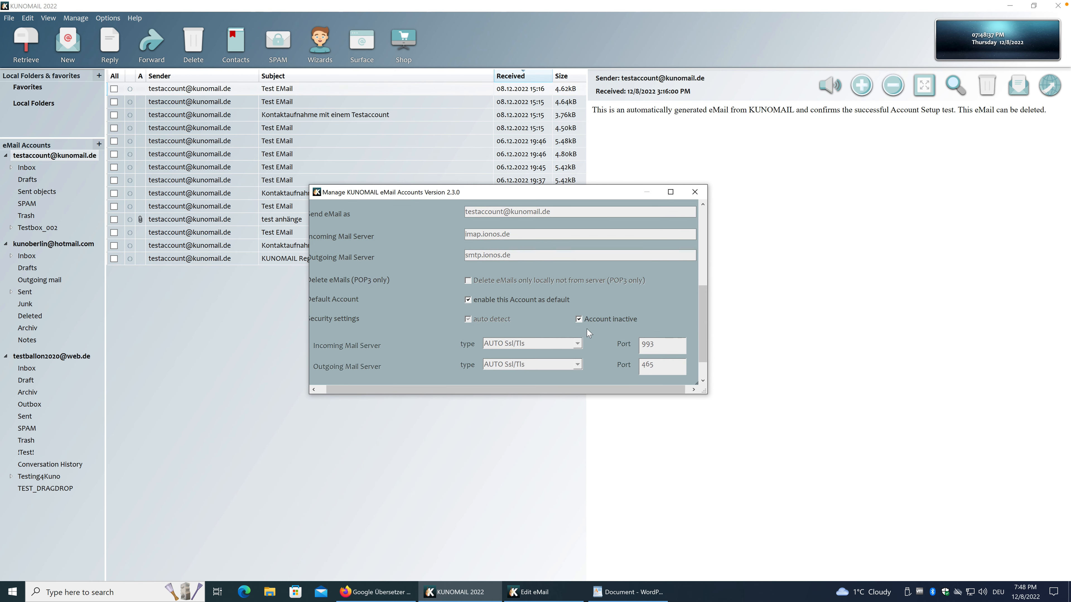
left_click(585, 321)
scroll(701, 359, "down", 1)
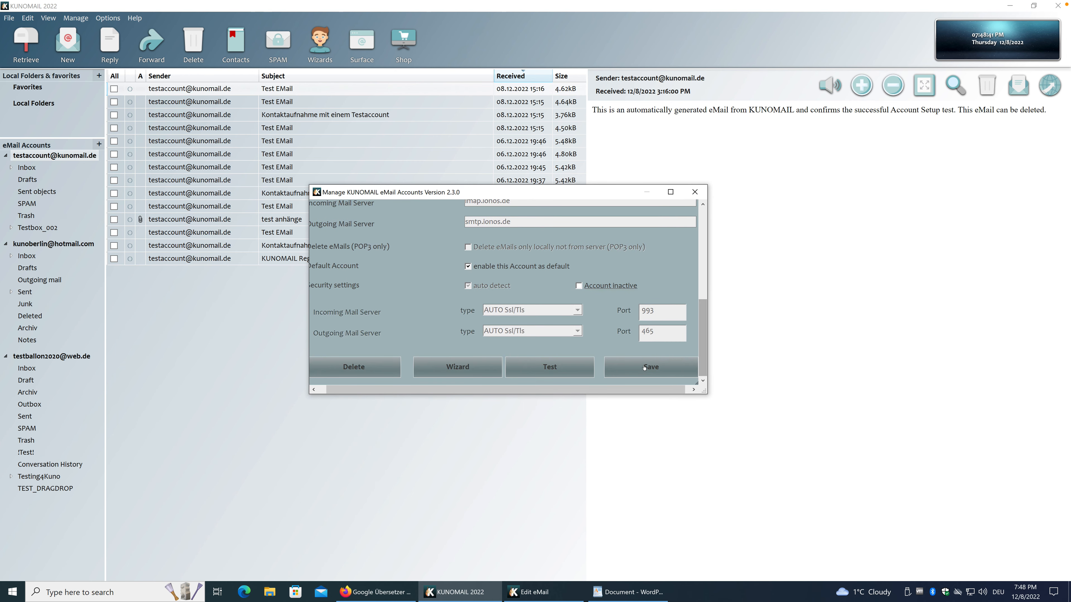
- Test the account's connection, then save the account and dismiss the connection messages
left_click(583, 360)
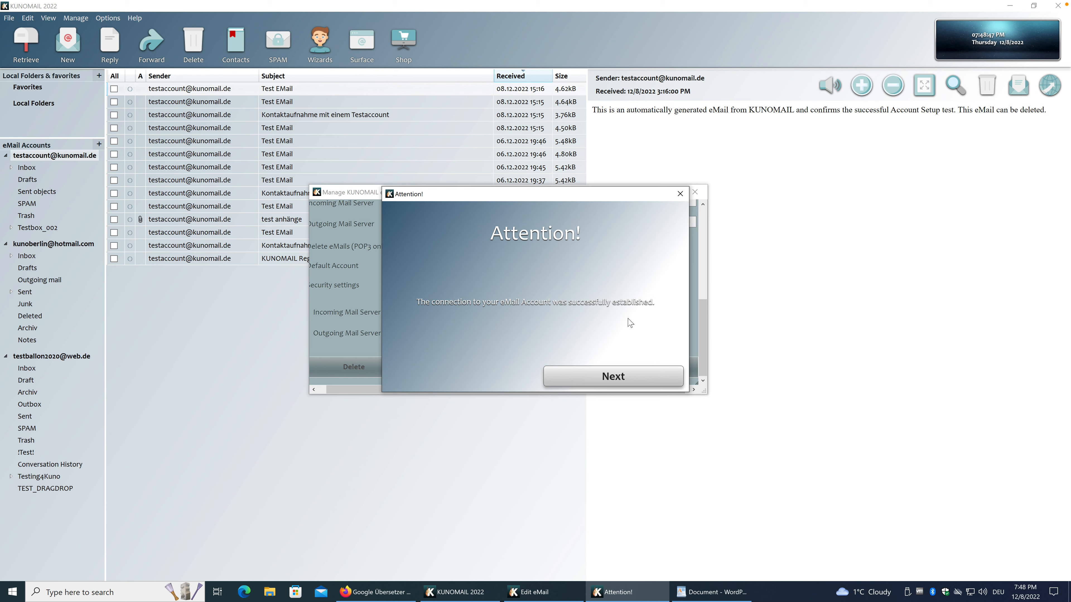
left_click(616, 377)
left_click(651, 368)
left_click(621, 376)
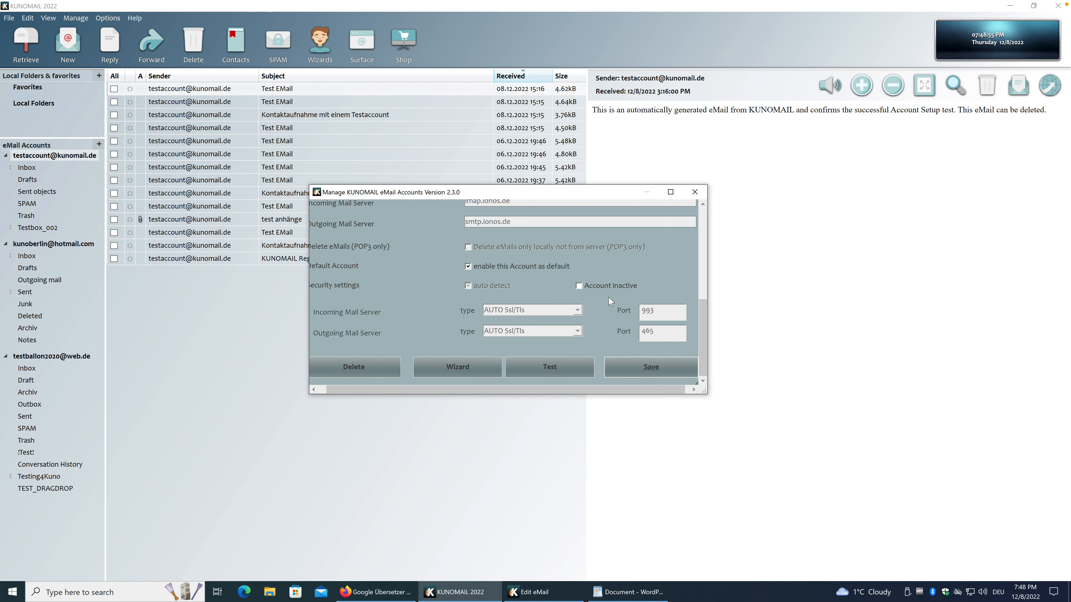
- Switch to WordPad, write the sample account password in the blank document and copy it
scroll(609, 296, "up", 10)
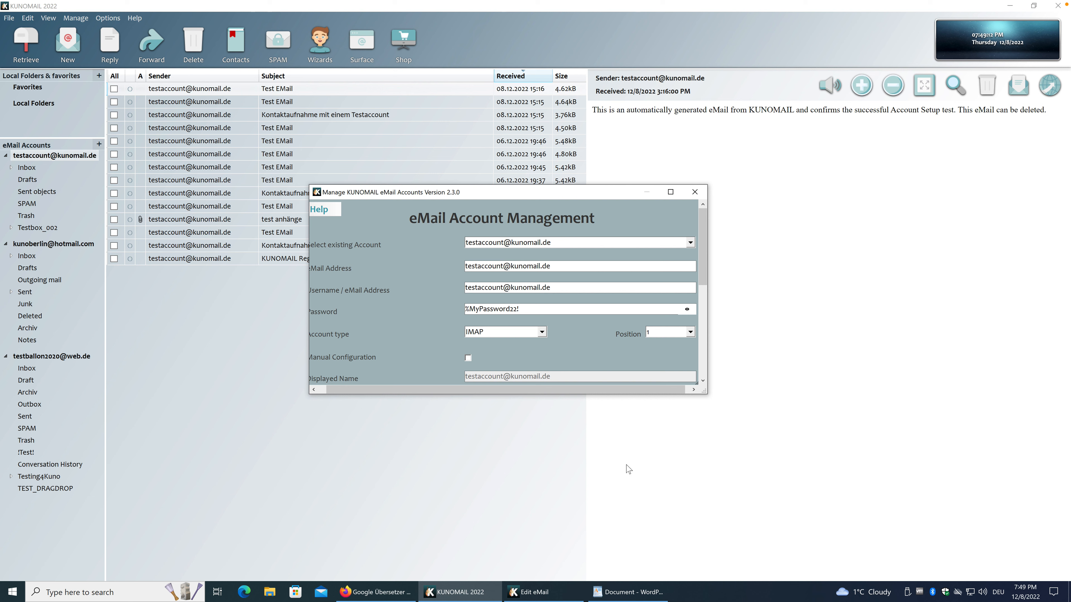
mouse_move(646, 598)
left_click(638, 591)
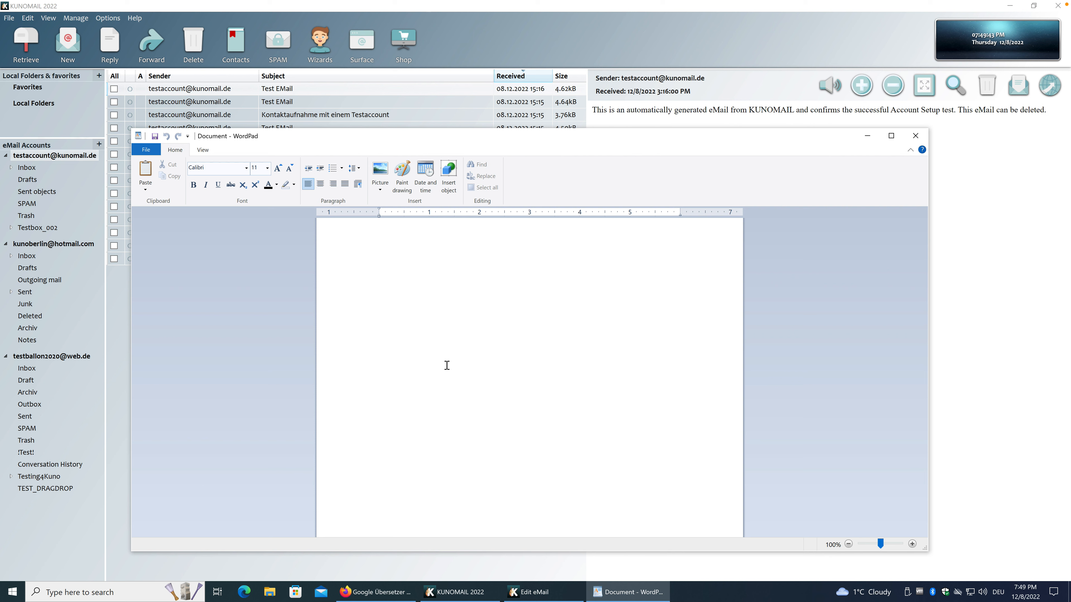
type("Password")
left_click_drag(421, 230, 349, 230)
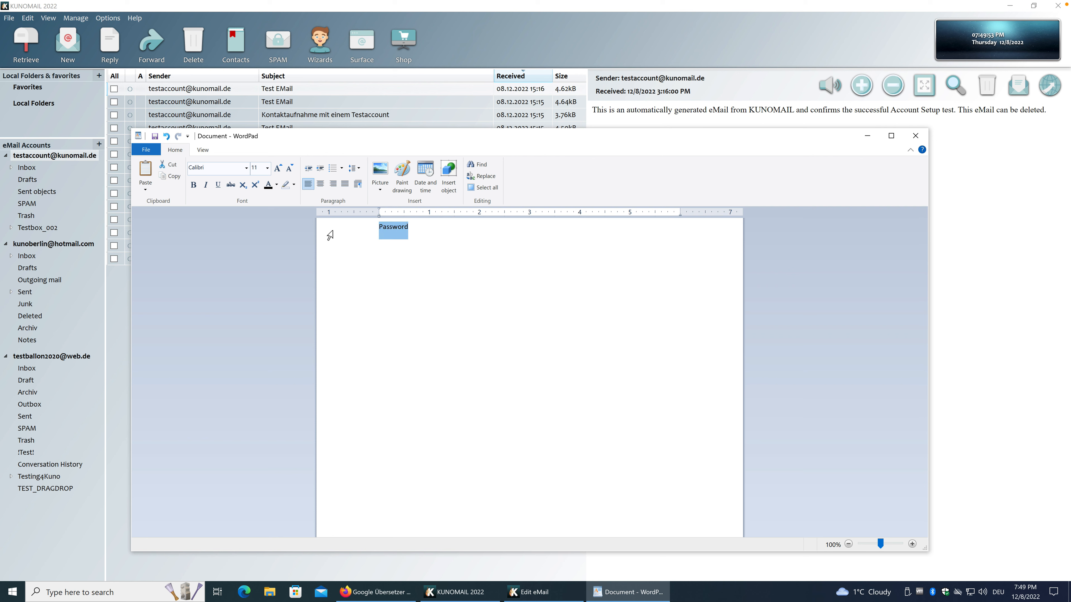
right_click(400, 234)
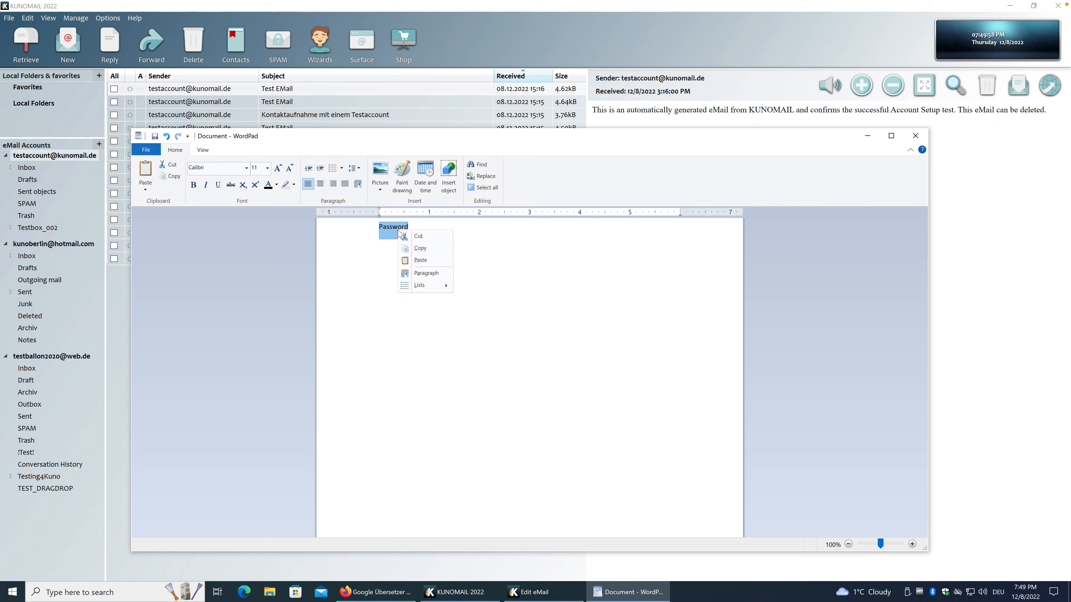
left_click(419, 248)
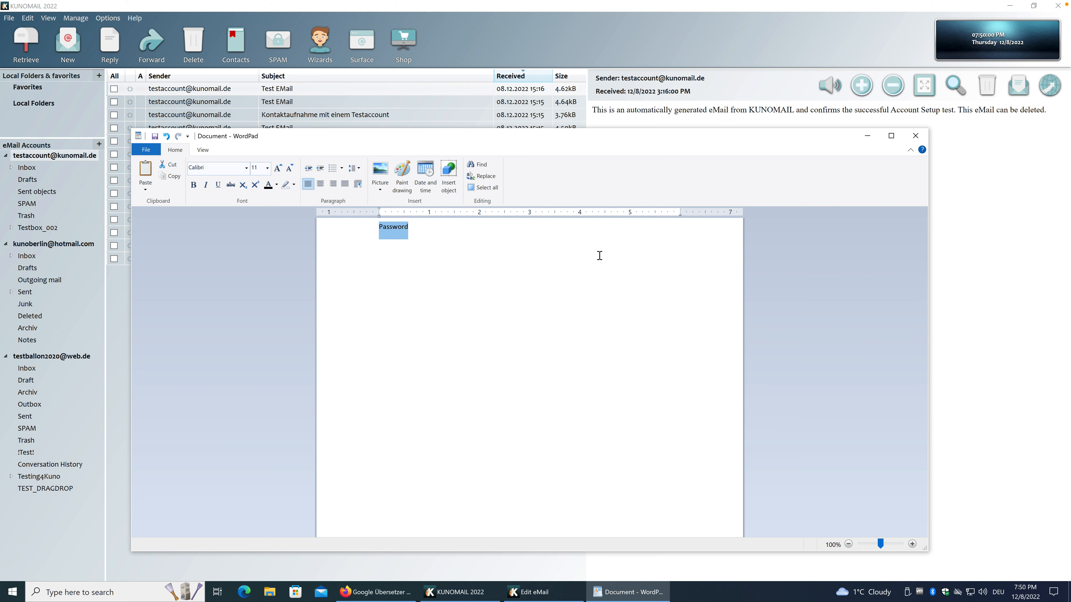
- Try to paste the copied password into the account's password field
left_click(869, 140)
scroll(533, 247, "up", 5)
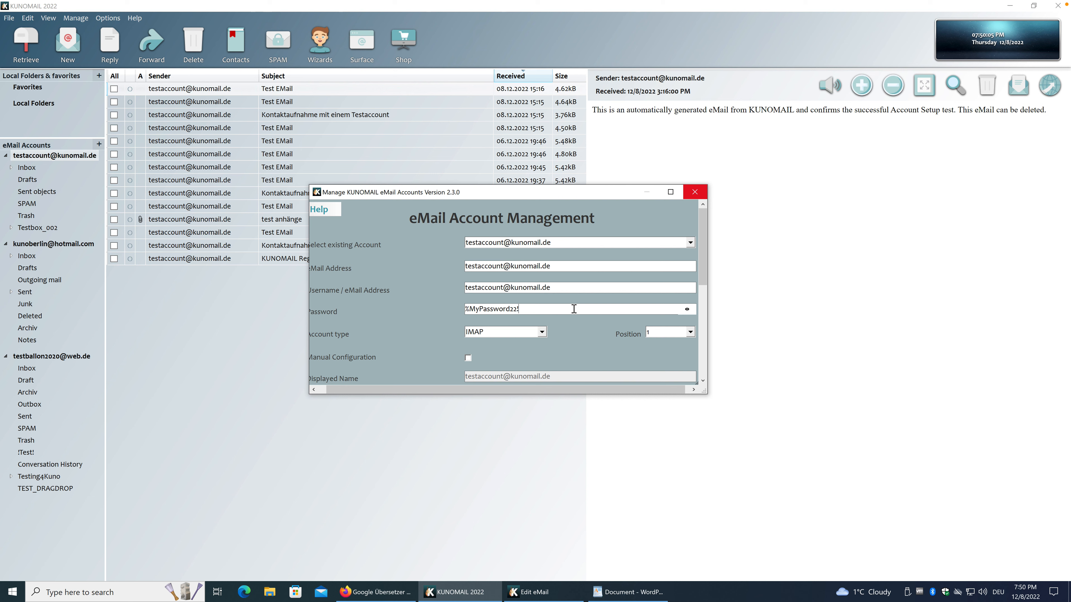
key("ctrl+v")
left_click_drag(574, 309, 519, 309)
key("BackSpace")
left_click(628, 592)
left_click(436, 242)
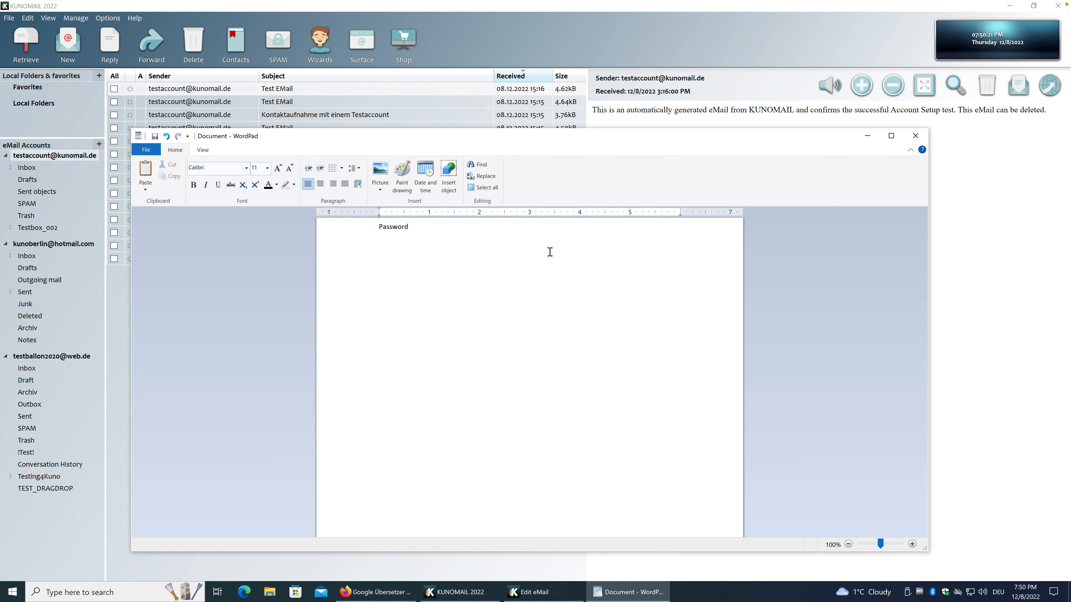
- Return to the account settings, mask the password and replace the whole password field with the copied password
left_click(867, 135)
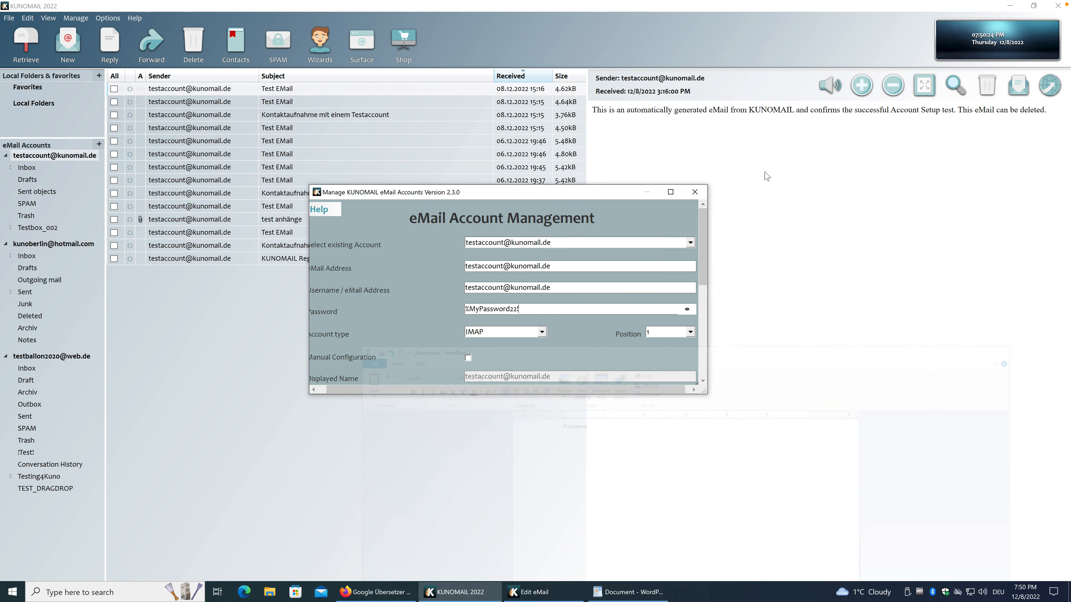
left_click(687, 309)
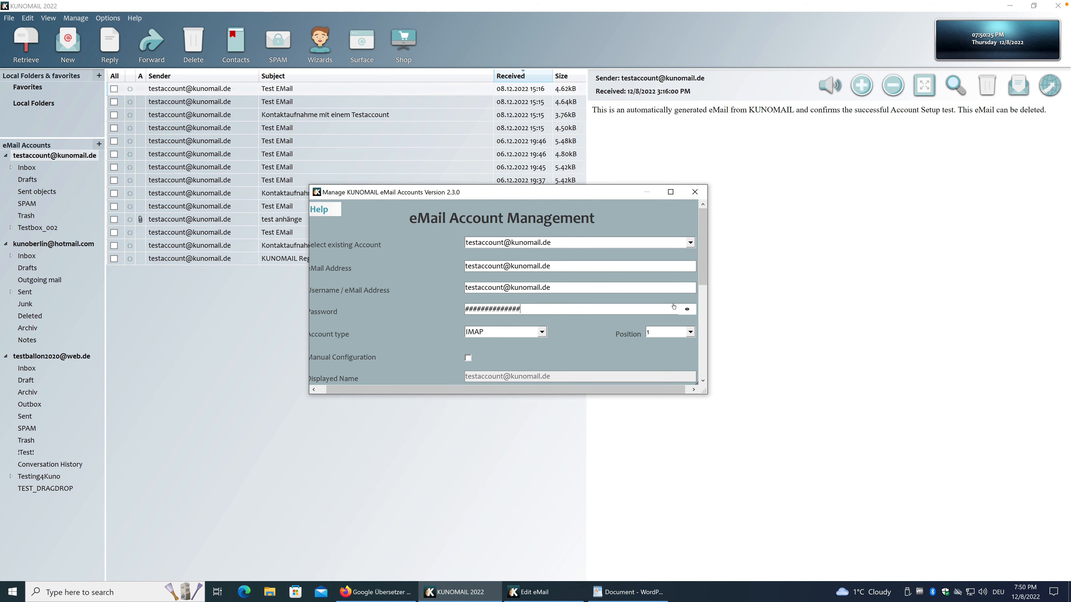
left_click_drag(591, 309, 441, 309)
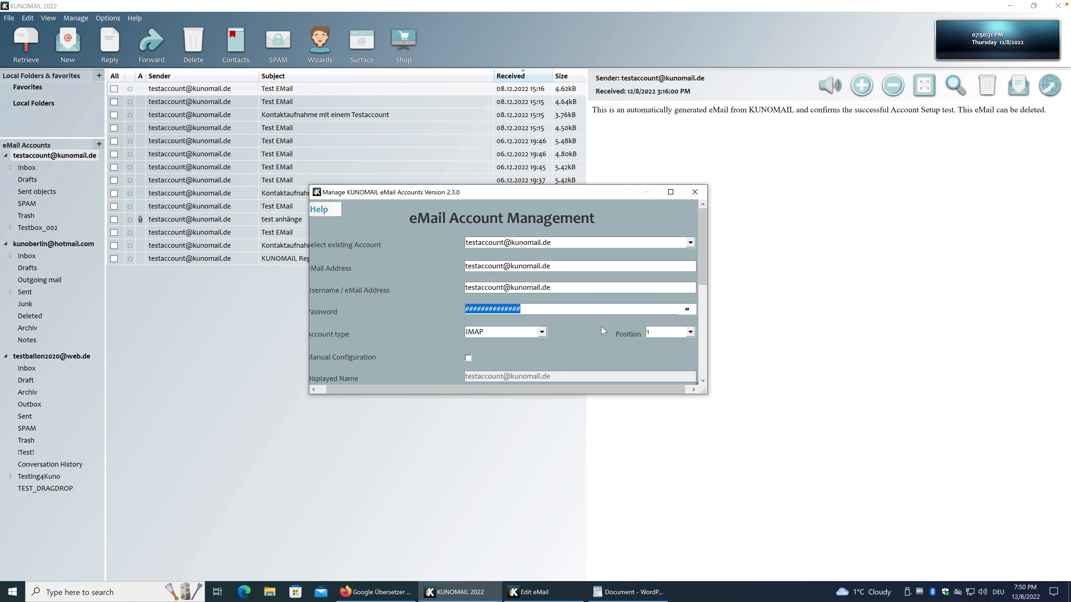
key("ctrl+v")
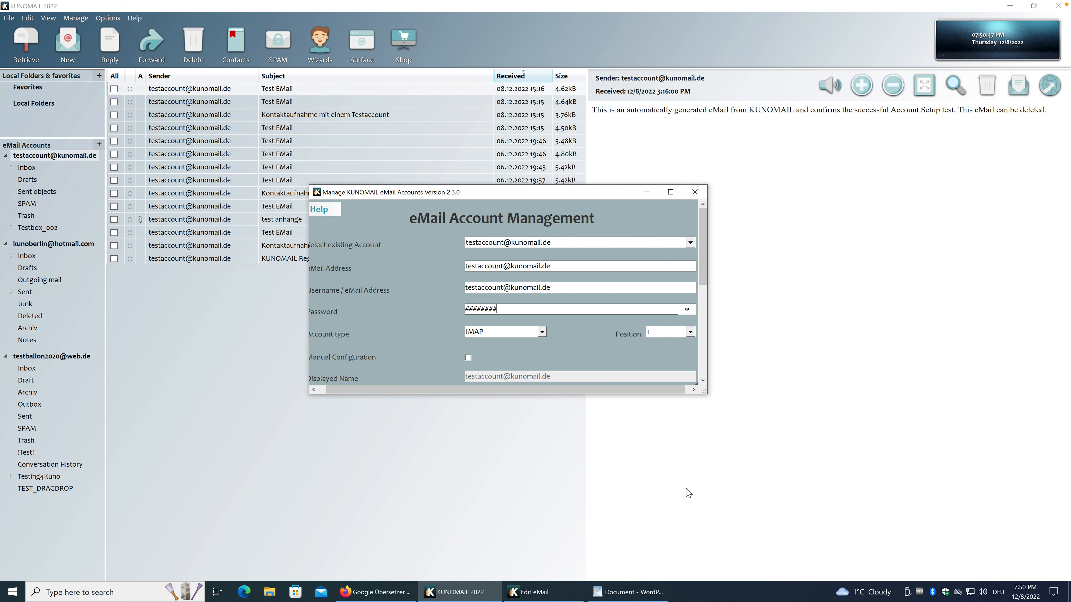
- Switch to WordPad and replace the sample password with the provider names GMAIL, AOL and T-Online on separate lines
left_click(597, 592)
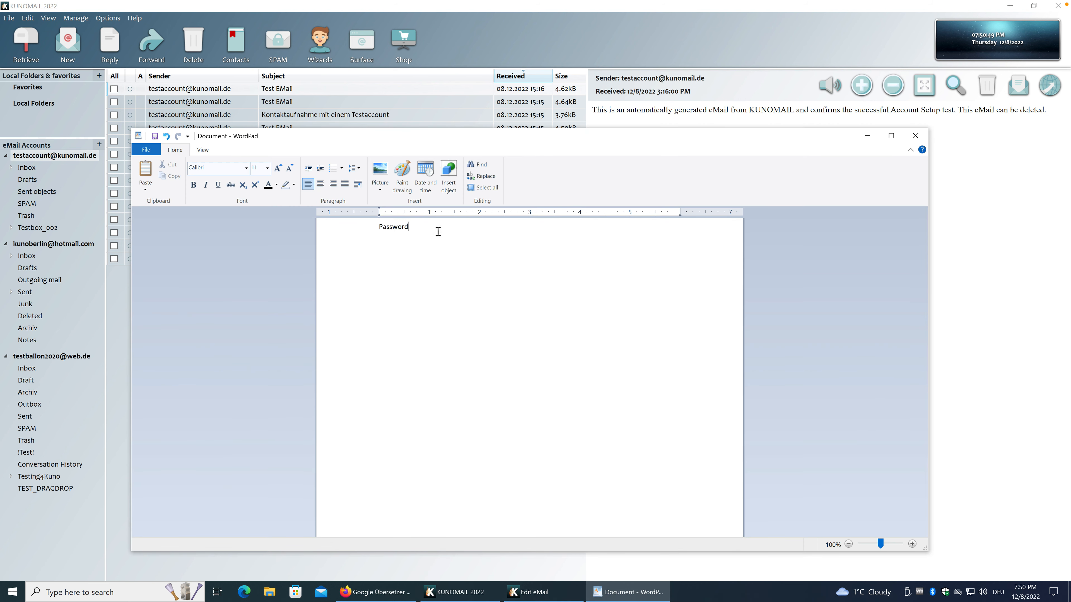
left_click_drag(438, 232, 365, 228)
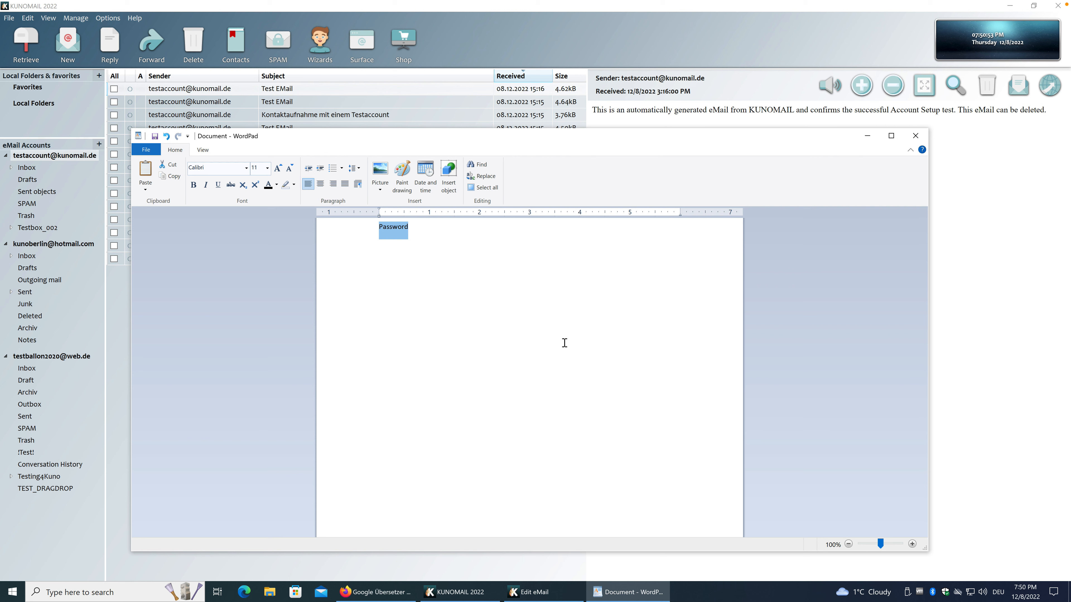
type("GMAIL")
key("Return")
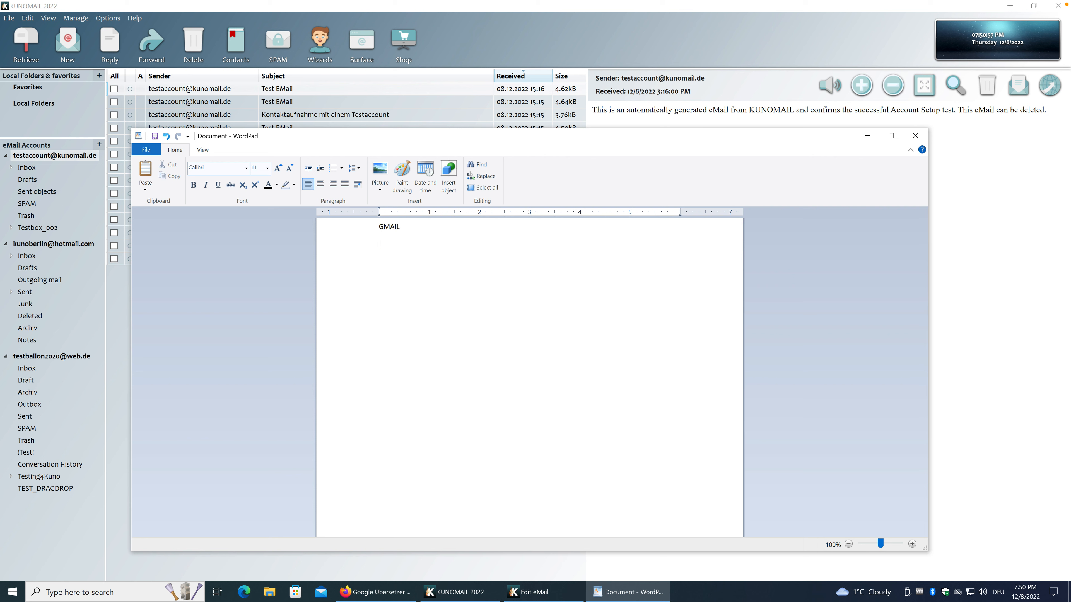
type("AOL")
key("Return")
type("T-Online")
left_click(458, 228)
- Switch to Firefox, search for "gmail login" in a new tab and open the Google account sign-in page, then minimize the browser
left_click(390, 592)
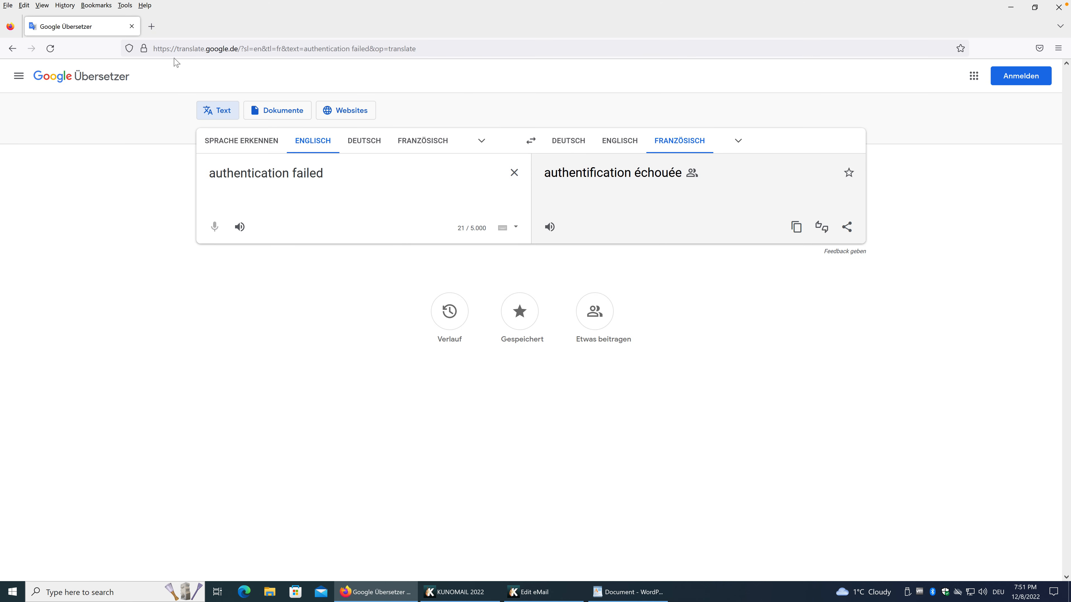
left_click(151, 26)
type("gmail")
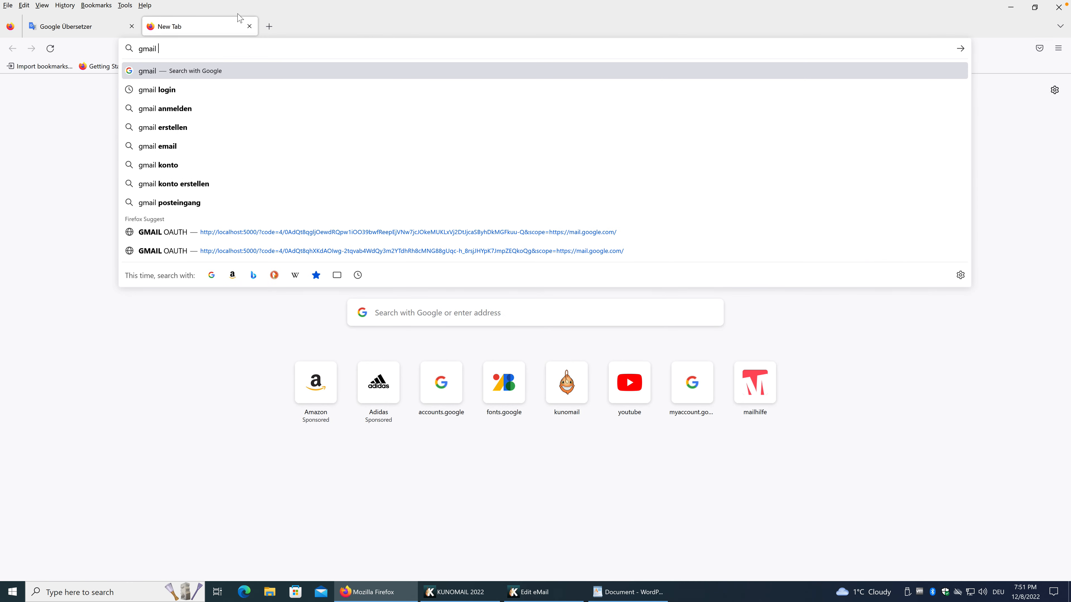
left_click(148, 89)
left_click(467, 478)
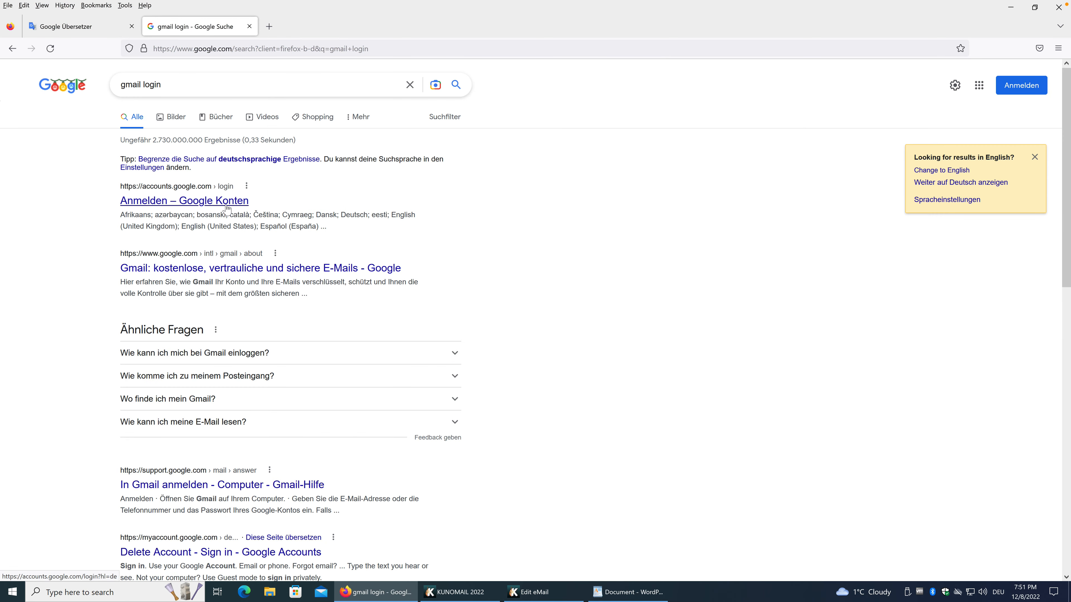
left_click(185, 200)
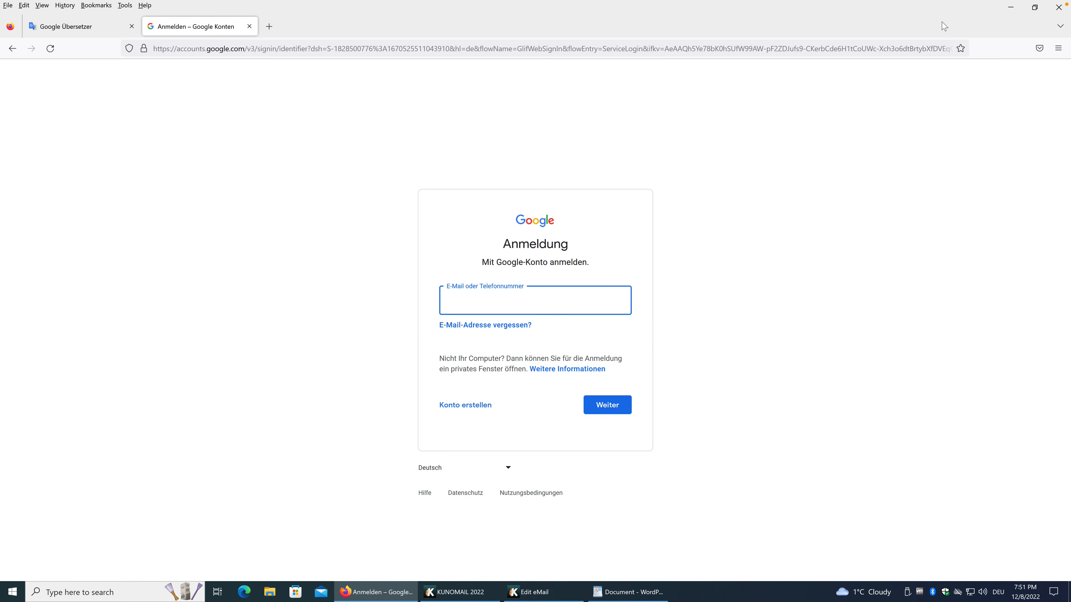
left_click(1010, 7)
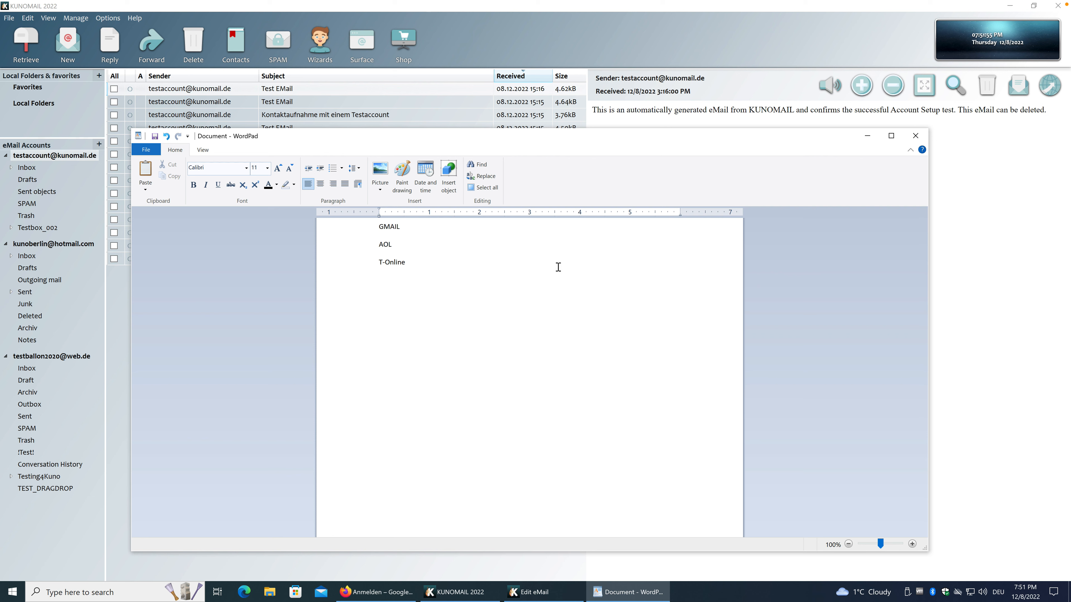
- Review the email draft, the account settings, the provider list in WordPad and the Google sign-in page in Firefox
left_click(498, 232)
left_click(544, 595)
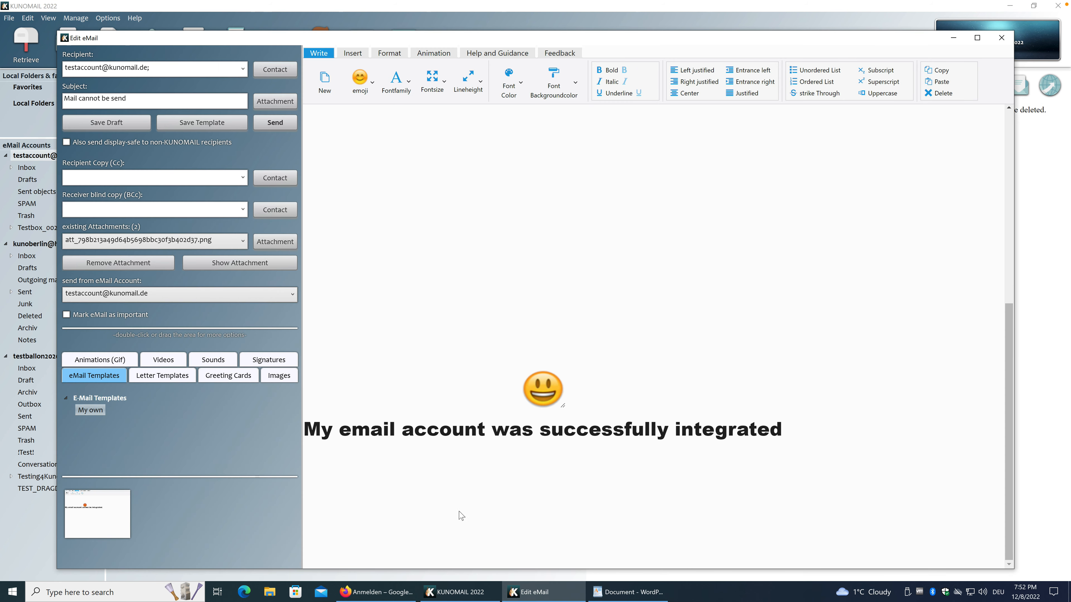
left_click(466, 592)
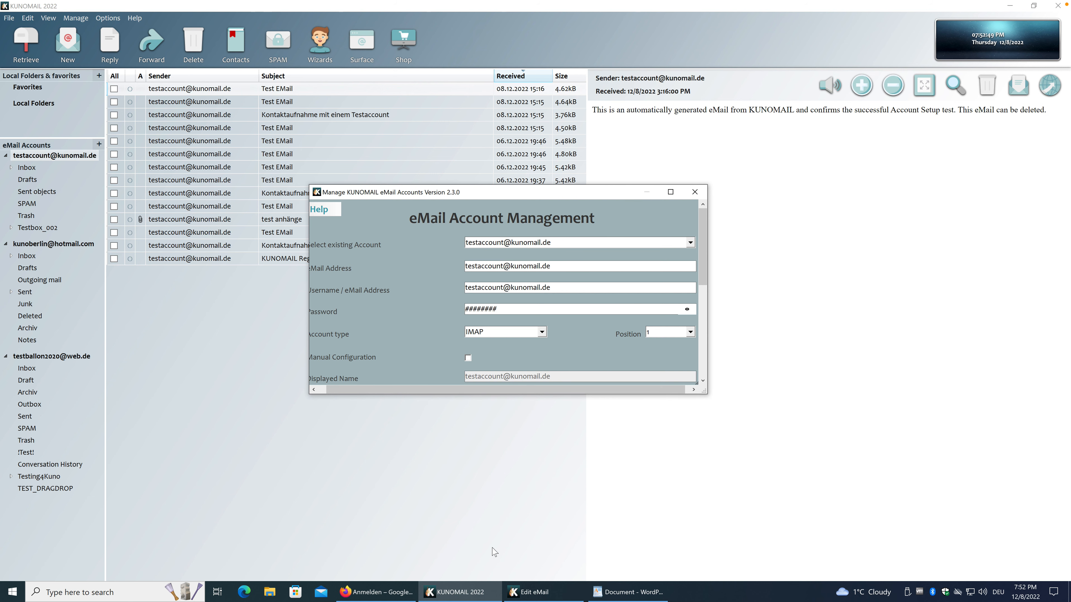
left_click(601, 593)
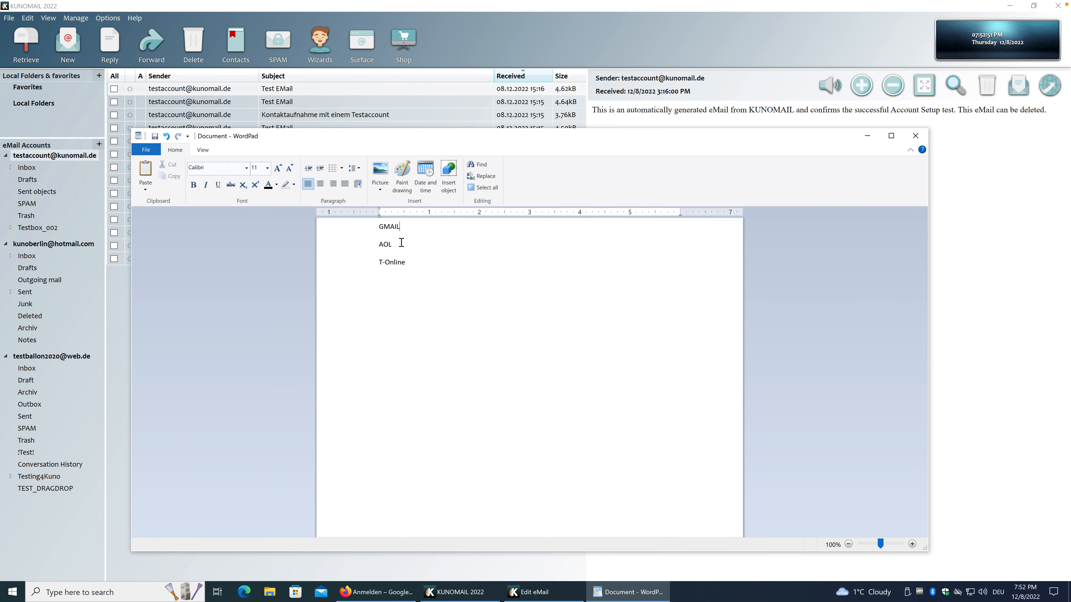
left_click(434, 263)
left_click(375, 591)
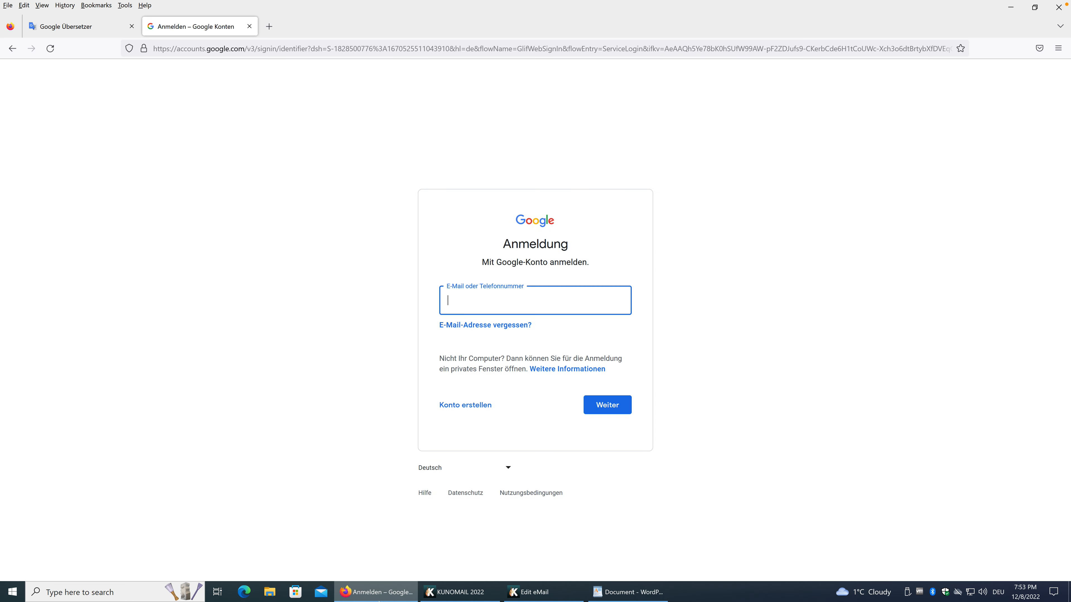
left_click(1011, 8)
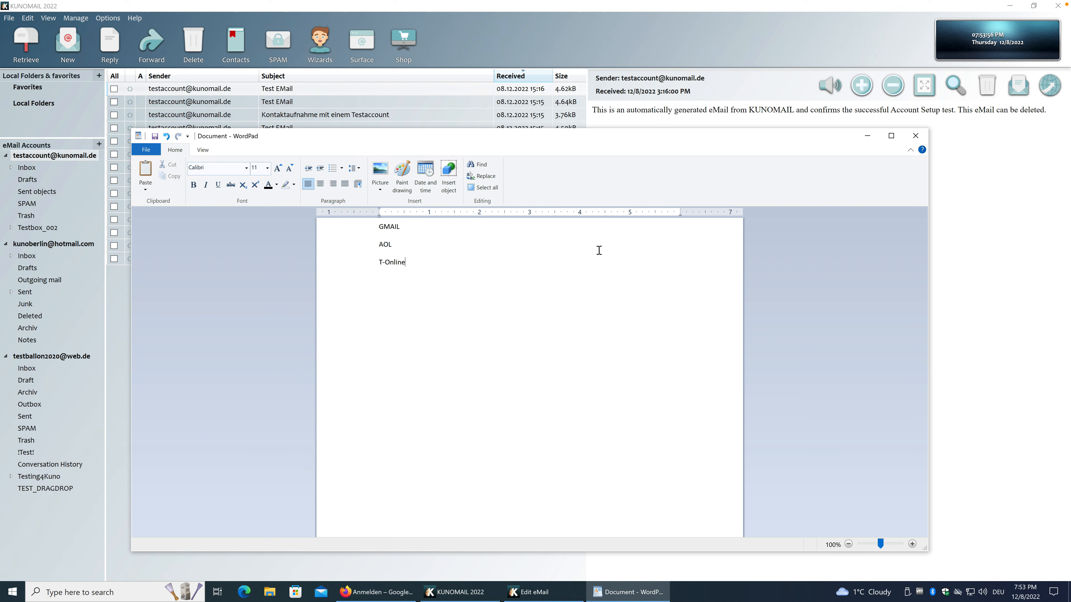
- Close the eMail Account Management window and minimize both WordPad and the KUNOMAIL main window
left_click(867, 135)
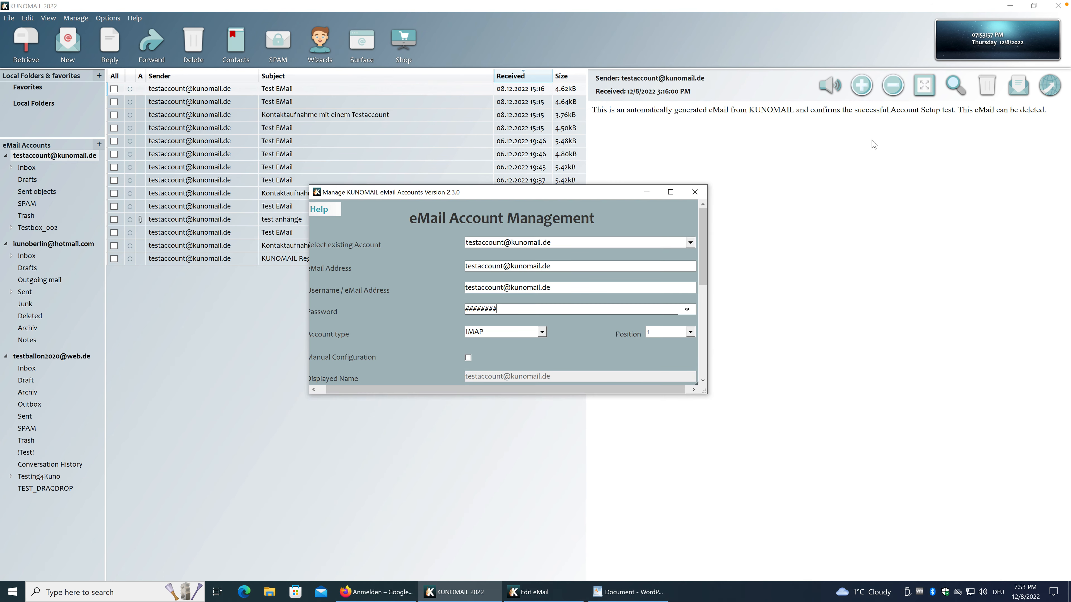
left_click(694, 192)
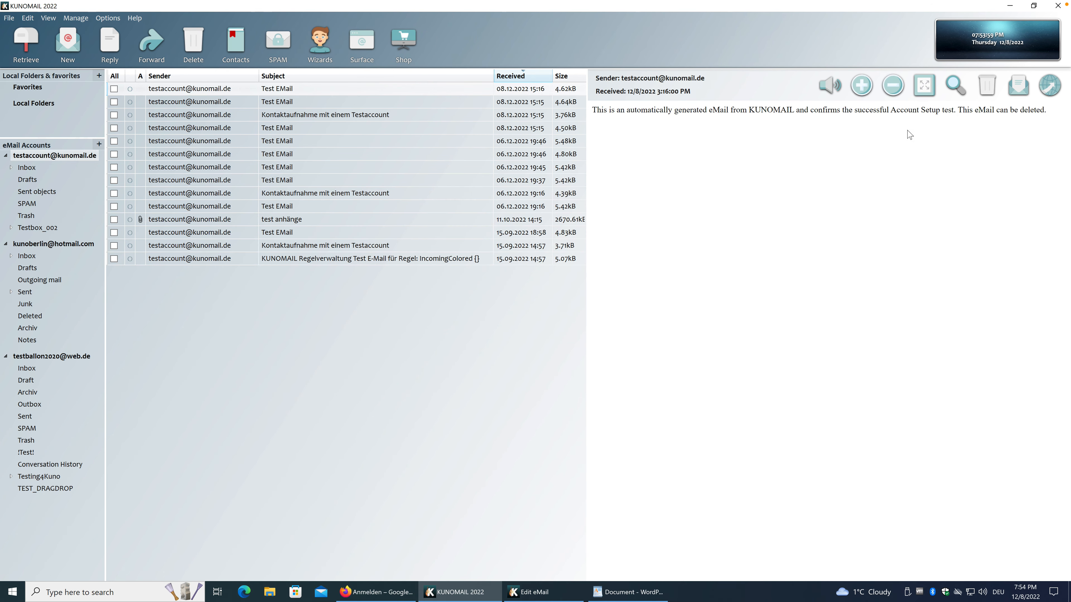
left_click(1013, 7)
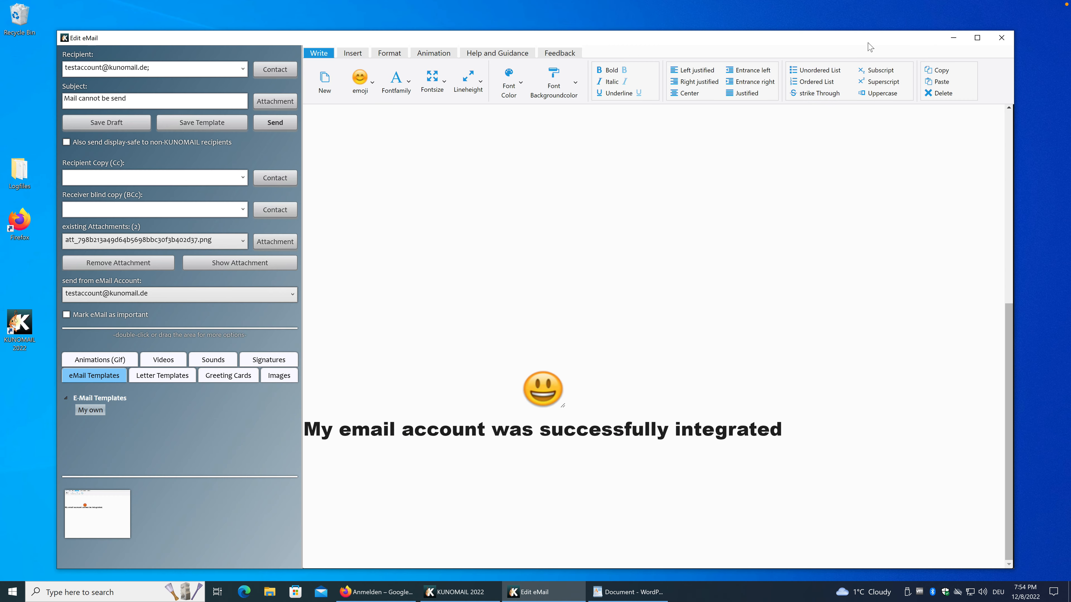